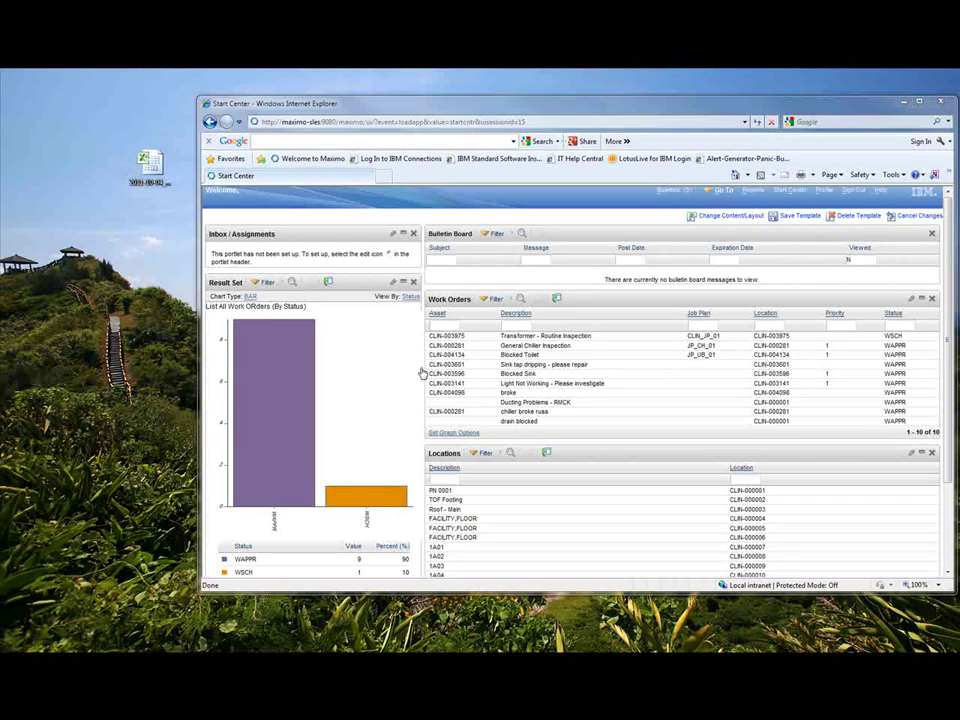
Open the workbook 2011-10-04_Duplex-Dec2011COBieChallenge-v04.xlsx from the desktop in Excel and go to its Instruction sheet
{"action": "left_click", "coordinate": [147, 165]}
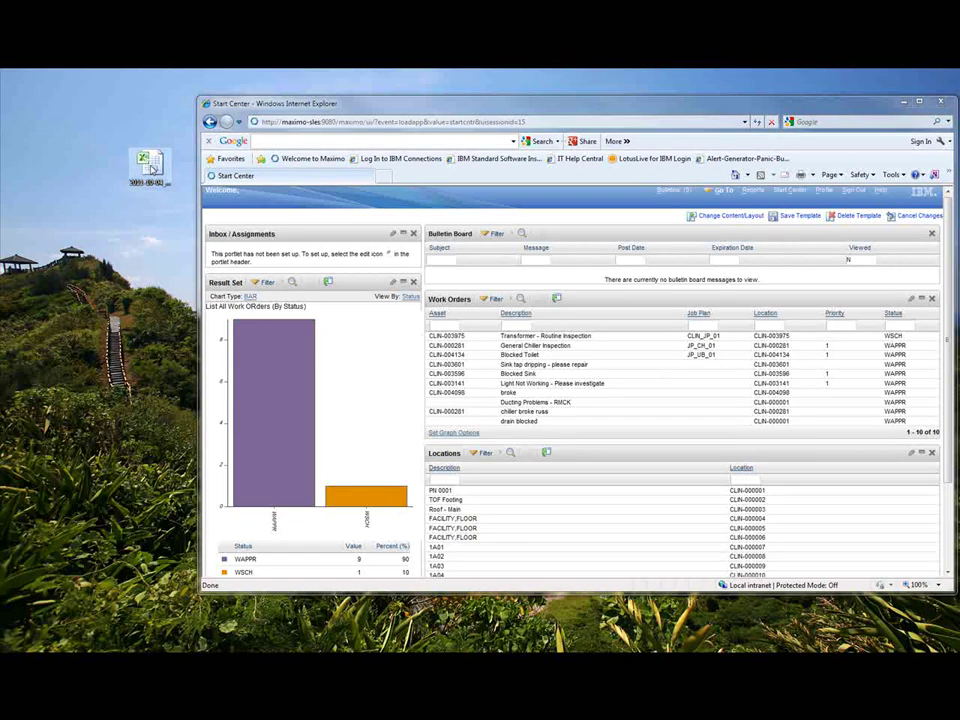
{"action": "double_click", "coordinate": [147, 165]}
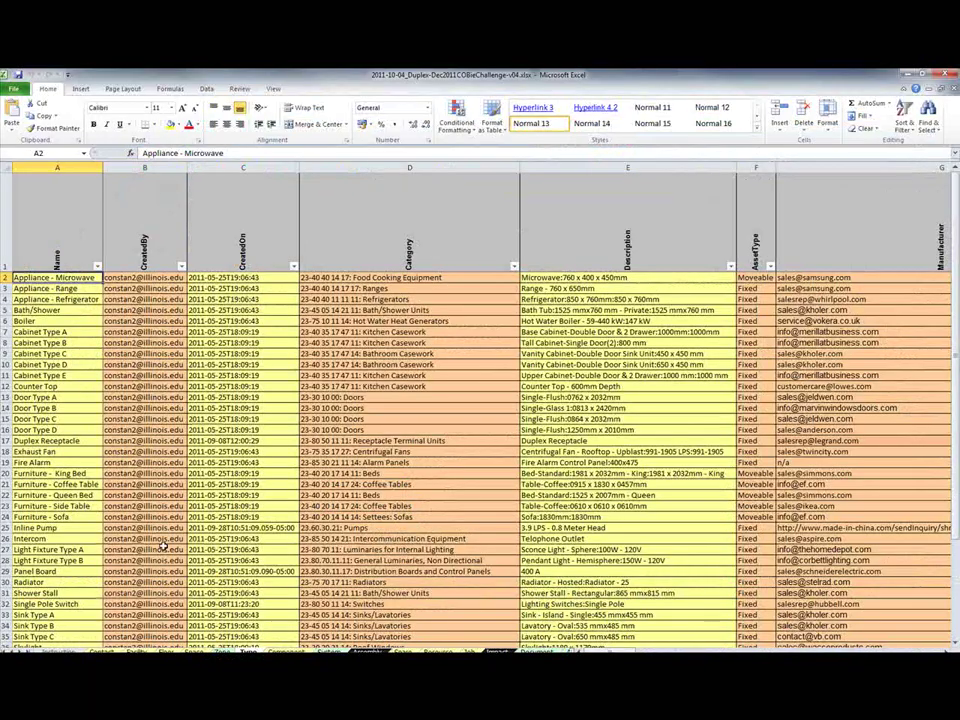
{"action": "key", "text": "ctrl+Page_Up"}
{"action": "key", "text": "ctrl+Page_Up"}
{"action": "key", "text": "ctrl+Page_Up"}
{"action": "key", "text": "ctrl+Page_Up"}
{"action": "key", "text": "ctrl+Page_Up"}
{"action": "key", "text": "ctrl+Page_Up"}
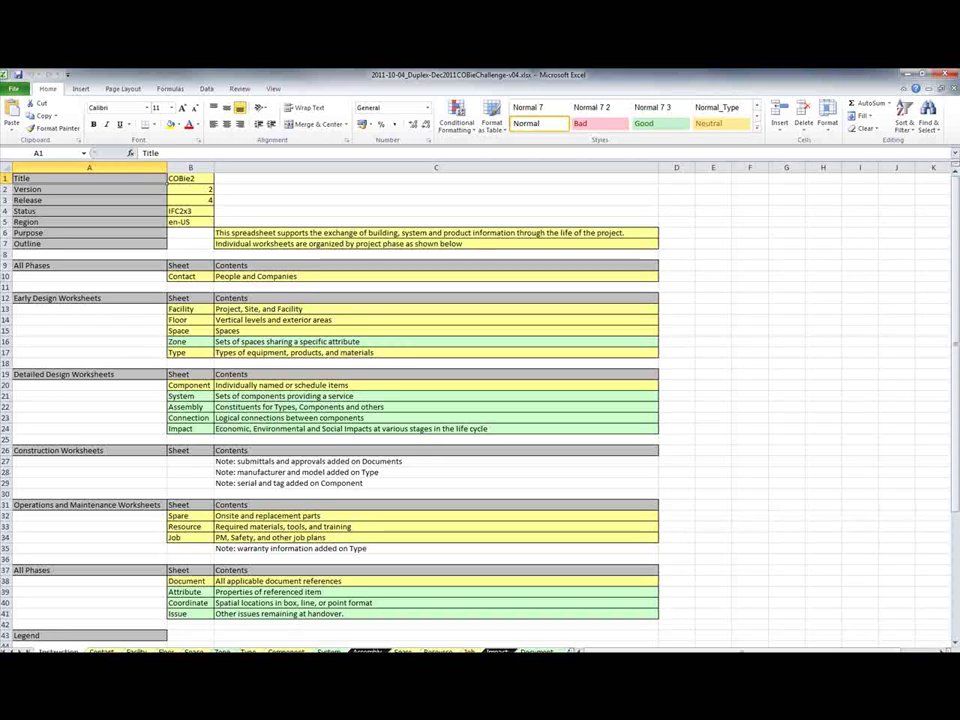
Examine the COBie sheets from Facility, Floor and Space through Type, Component, System and Assembly, and close the workbook
{"action": "key", "text": "ctrl+Page_Down"}
{"action": "key", "text": "ctrl+Page_Down"}
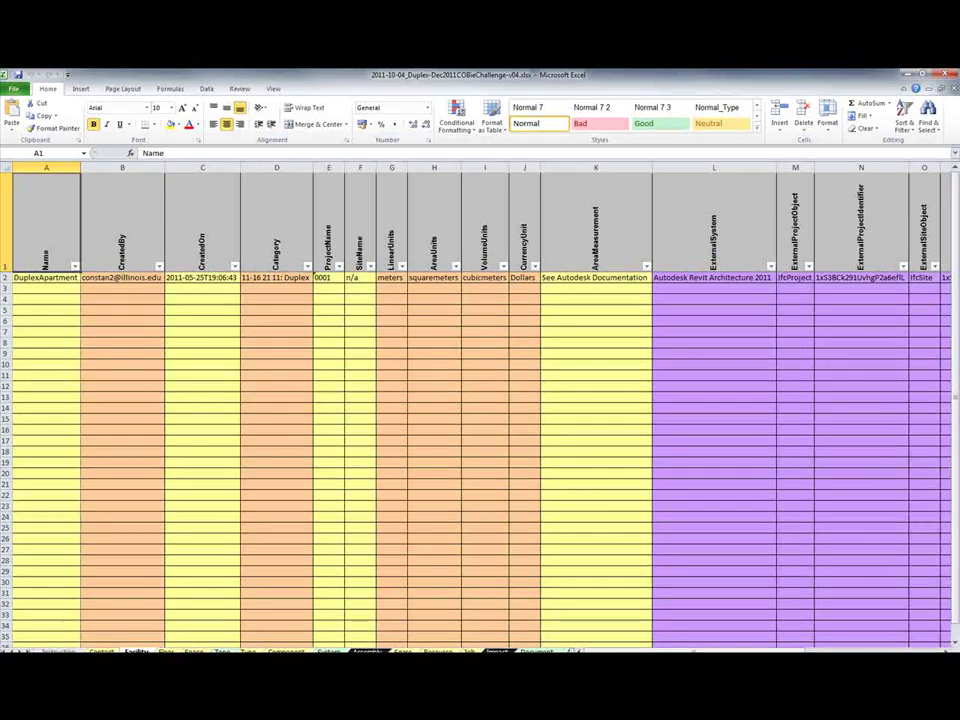
{"action": "key", "text": "ctrl+Page_Down"}
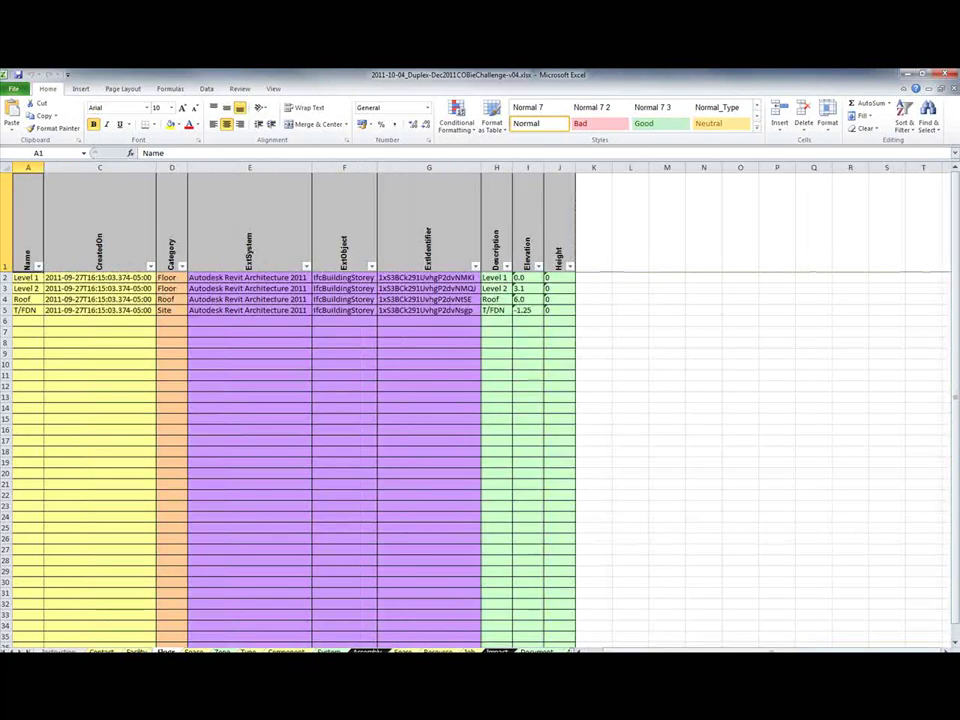
{"action": "key", "text": "ctrl+Page_Down"}
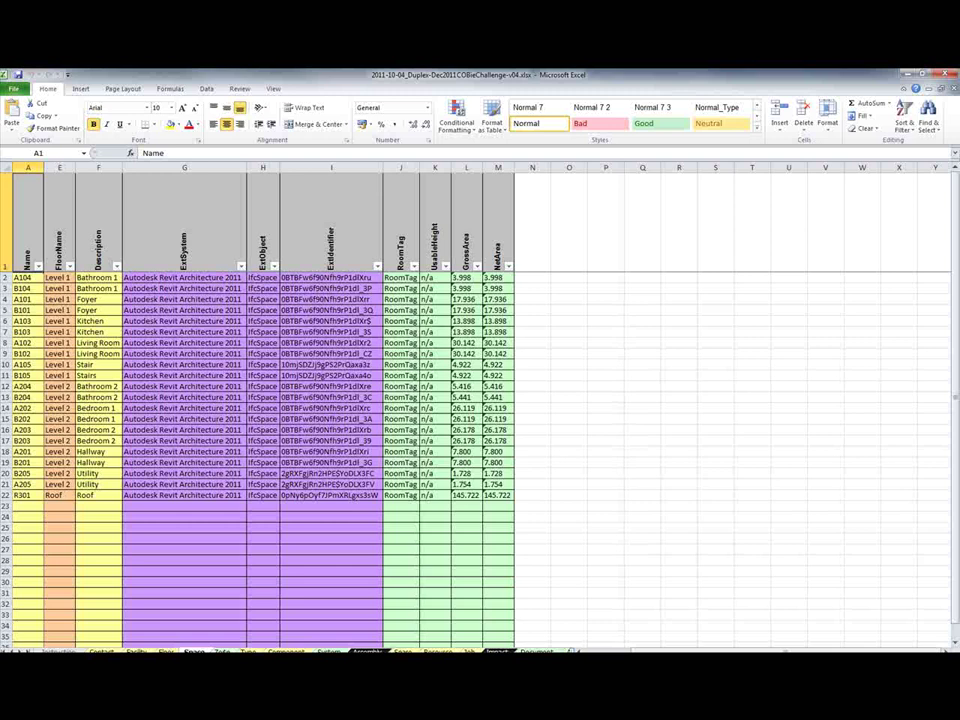
{"action": "key", "text": "ctrl+Page_Down"}
{"action": "key", "text": "ctrl+Page_Down"}
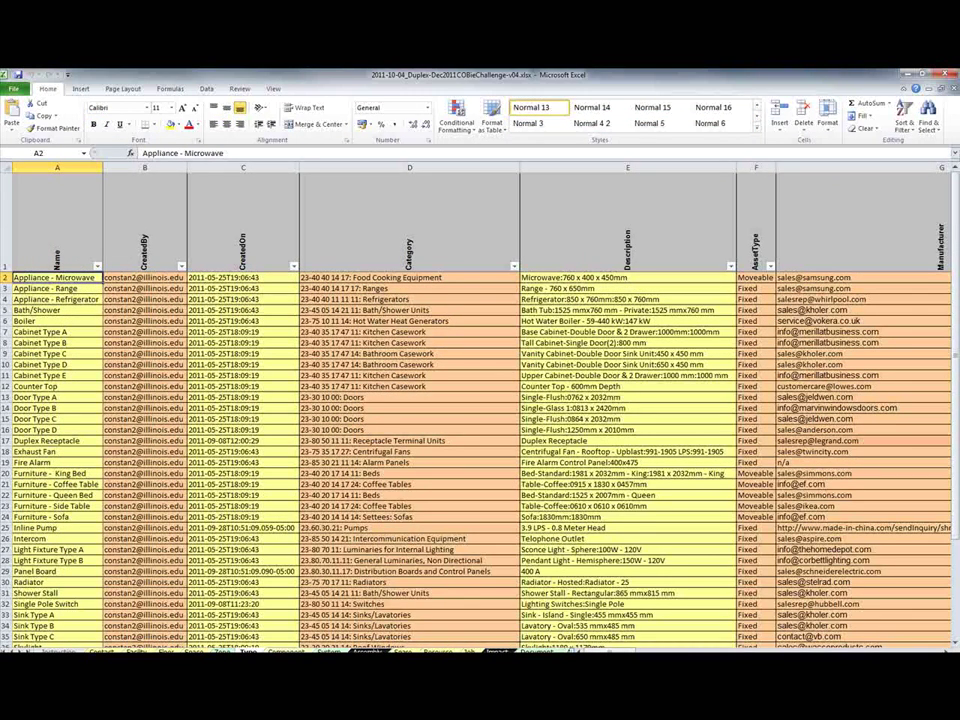
{"action": "key", "text": "ctrl+Page_Down"}
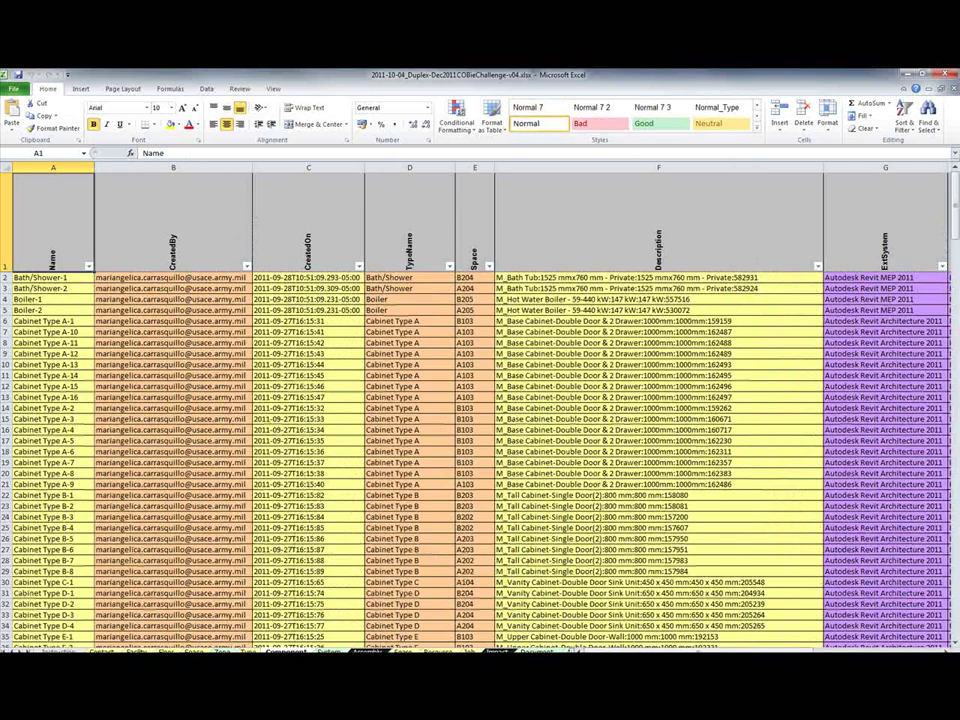
{"action": "key", "text": "ctrl+Page_Down"}
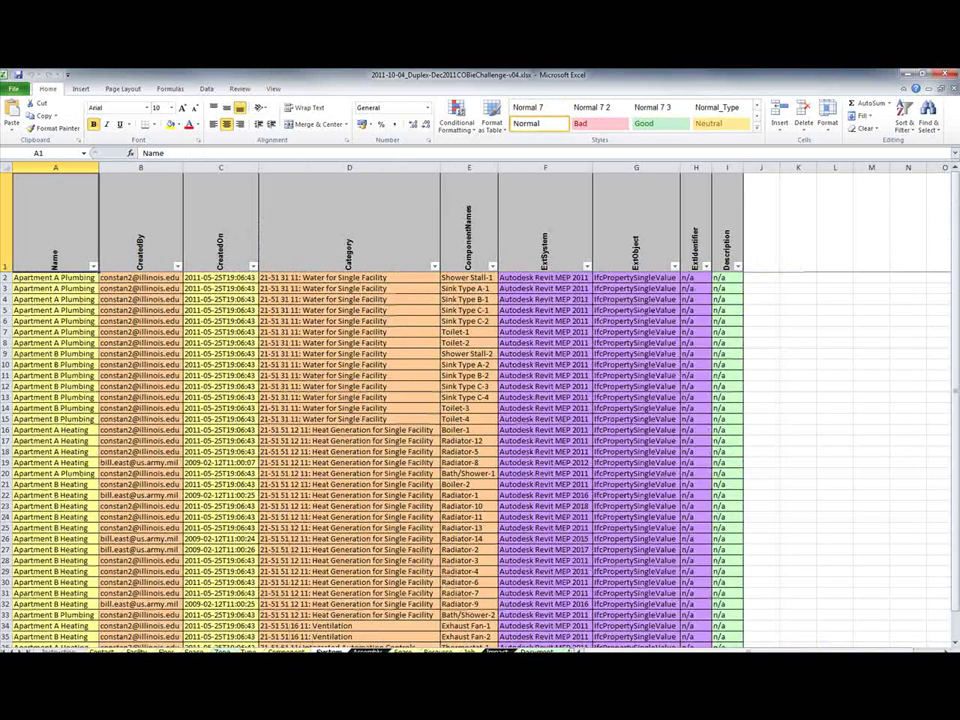
{"action": "key", "text": "ctrl+Page_Down"}
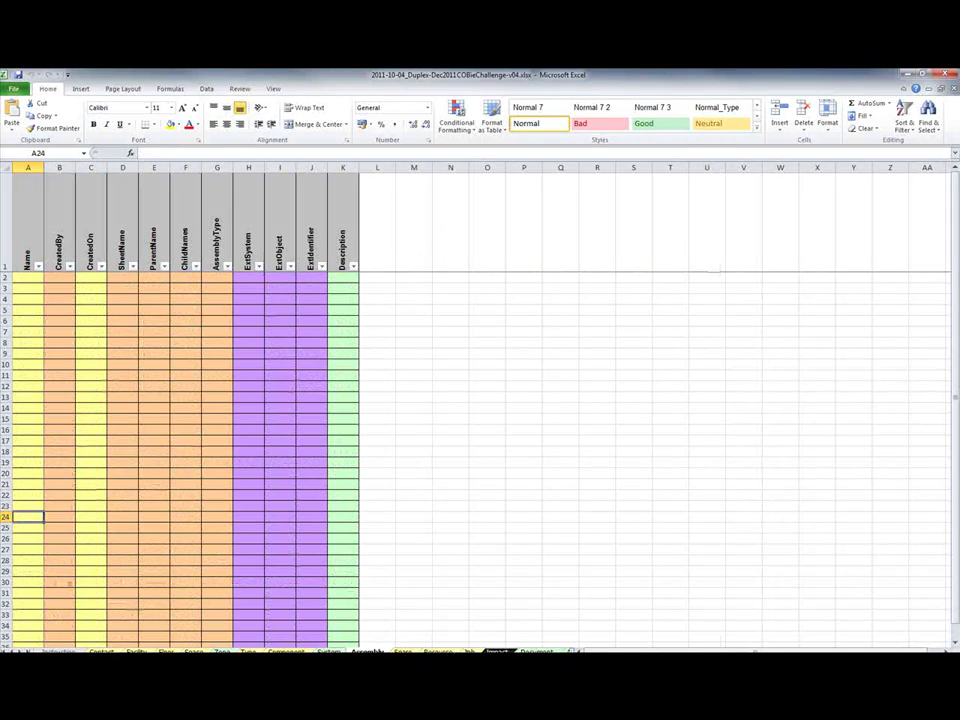
{"action": "left_click", "coordinate": [951, 74]}
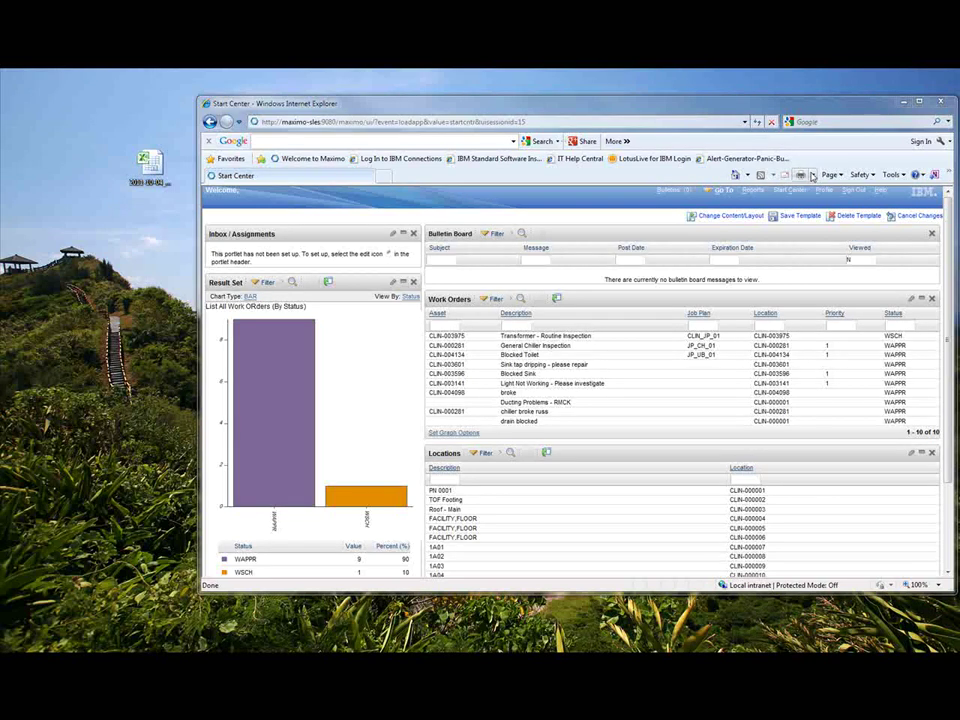
Go to the Building Model Import application among Maximo's asset applications
{"action": "left_click", "coordinate": [724, 191]}
{"action": "mouse_move", "coordinate": [740, 216]}
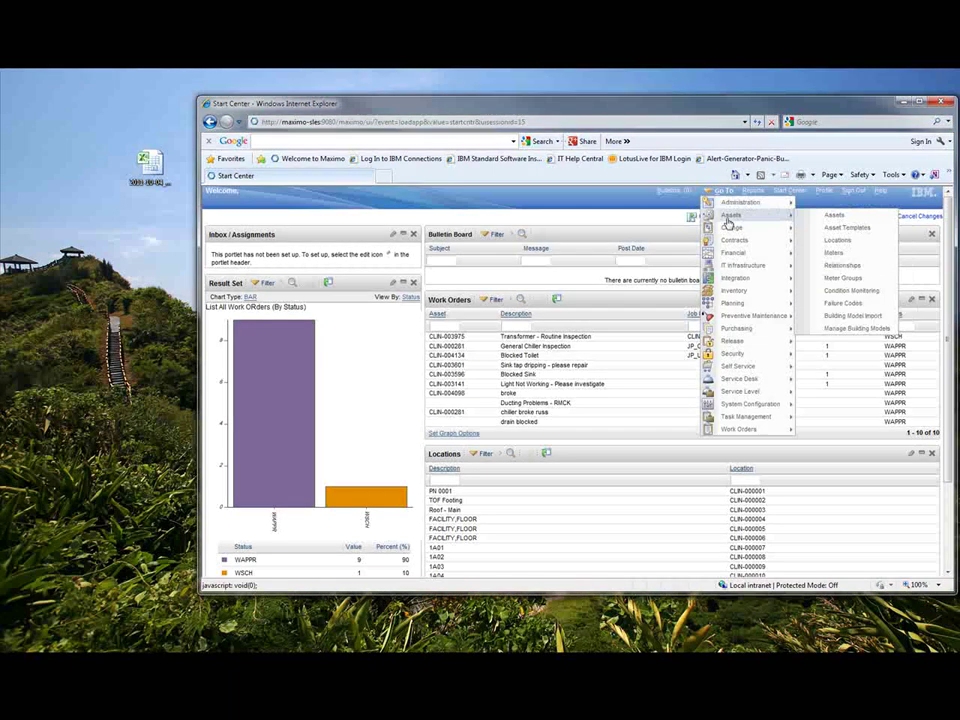
{"action": "left_click", "coordinate": [851, 318]}
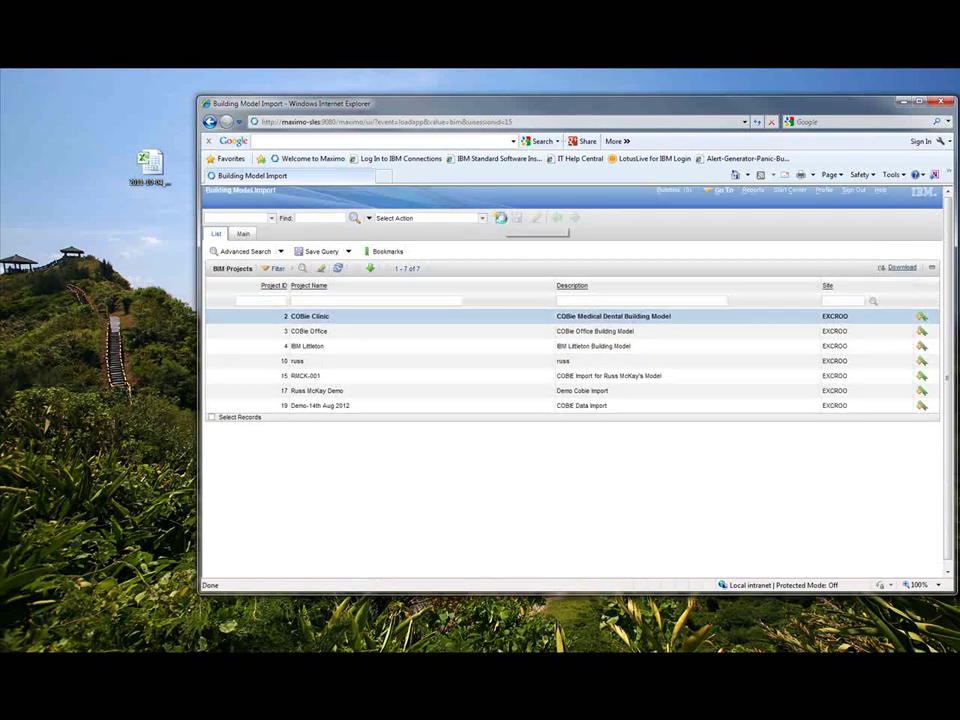
Create a building model import project named with the owner's first name plus "Aug 14 Project", and describe it as "COBIE Import Example"
{"action": "left_click", "coordinate": [500, 218]}
{"action": "type", "text": "Russ Aug 14 Project"}
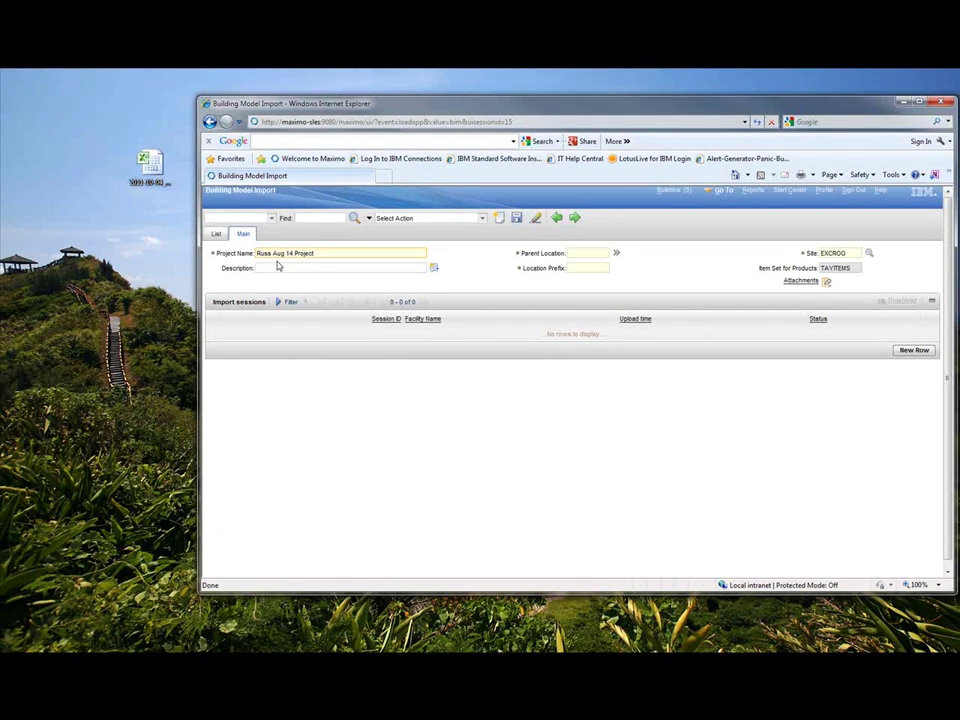
{"action": "left_click", "coordinate": [279, 267]}
{"action": "type", "text": "COBIE In"}
{"action": "type", "text": "port Example"}
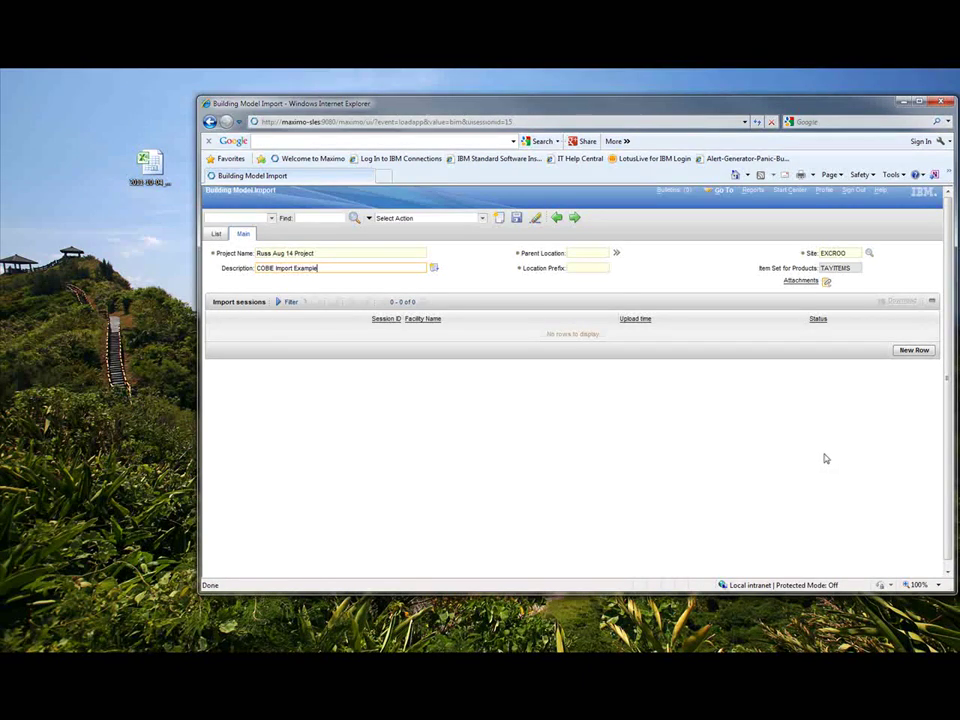
Set the project's parent location to EXCROO and its location prefix to RMAUG
{"action": "left_click", "coordinate": [616, 253]}
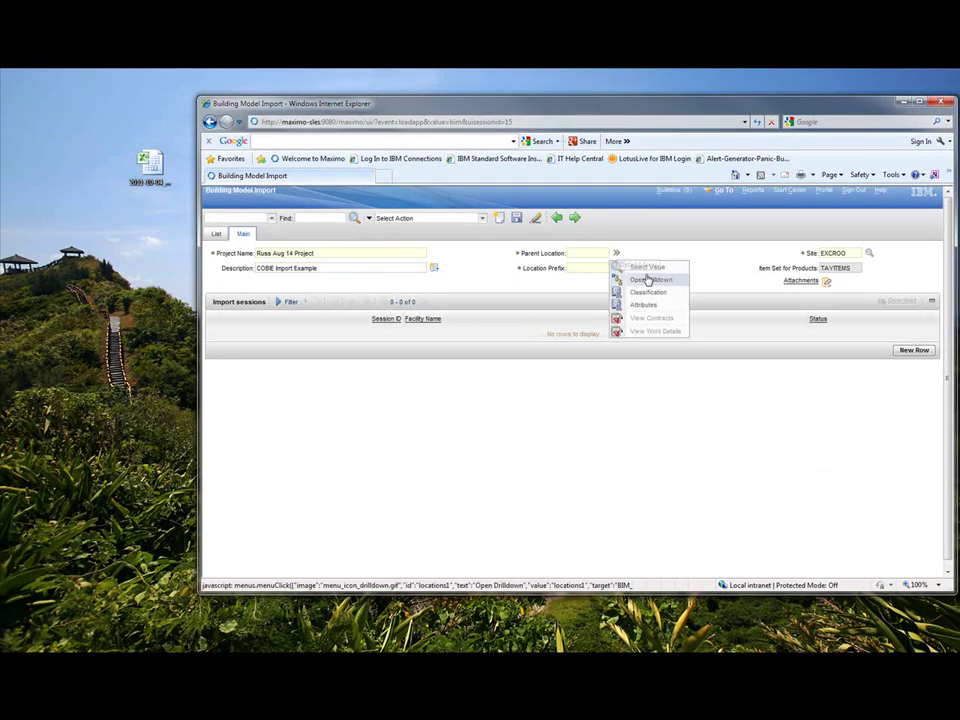
{"action": "left_click", "coordinate": [643, 268]}
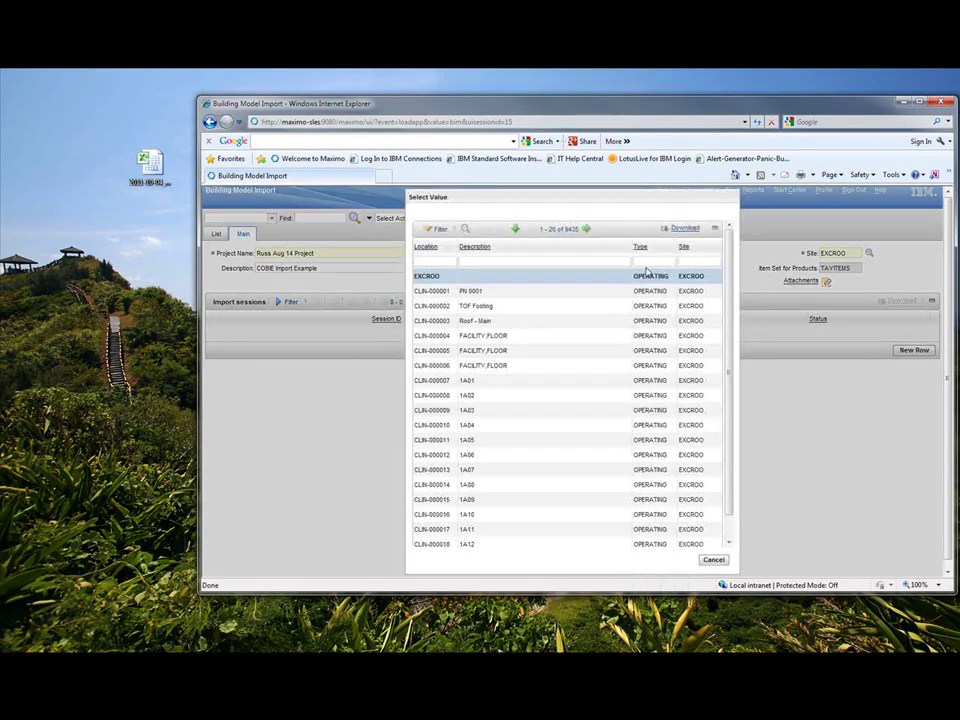
{"action": "left_click", "coordinate": [422, 277]}
{"action": "left_click", "coordinate": [590, 268]}
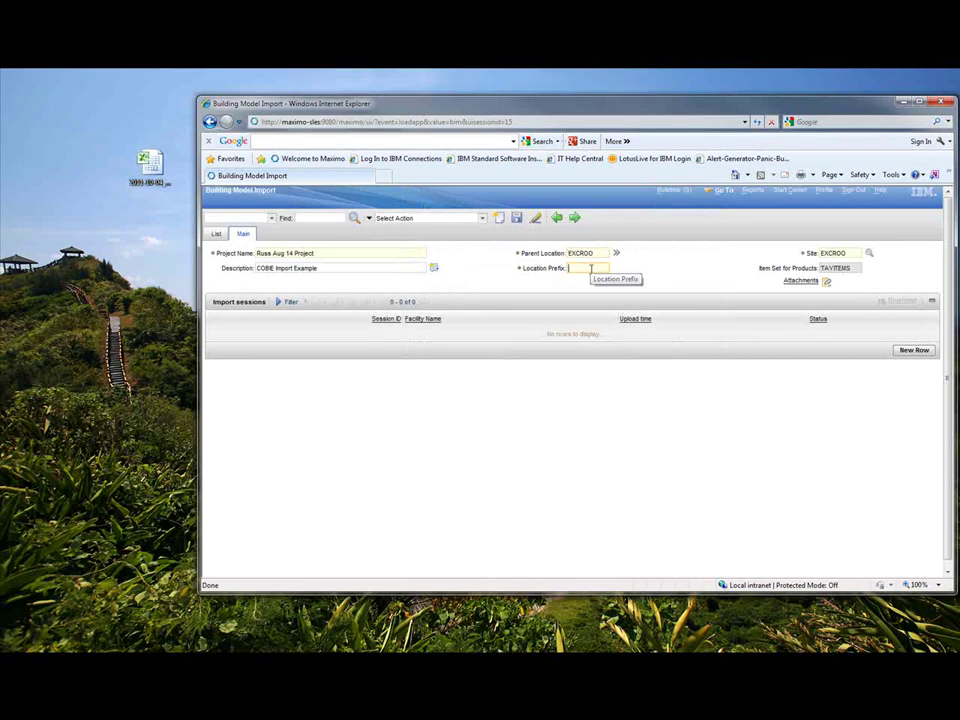
{"action": "type", "text": "RMAUG"}
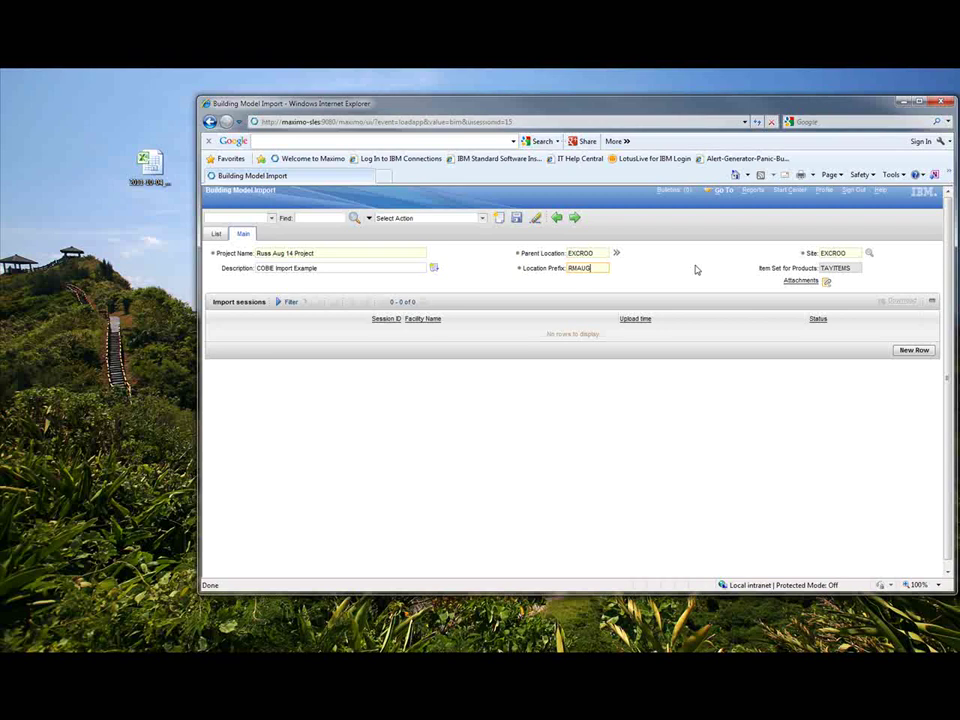
Add a new import session of type Validate to the project
{"action": "left_click", "coordinate": [903, 352]}
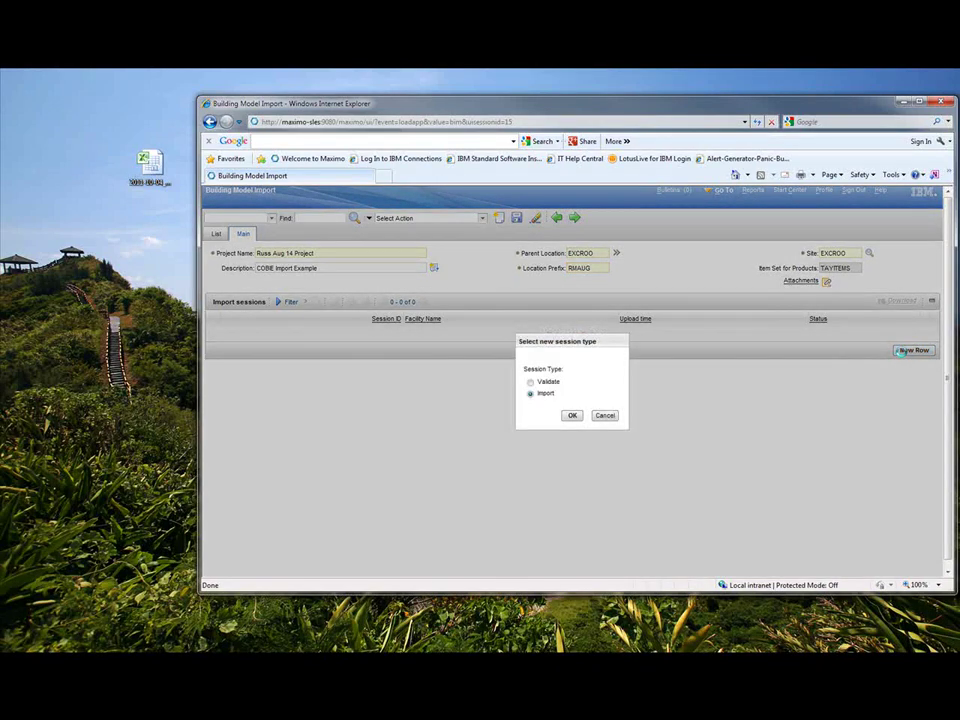
{"action": "left_click", "coordinate": [531, 383]}
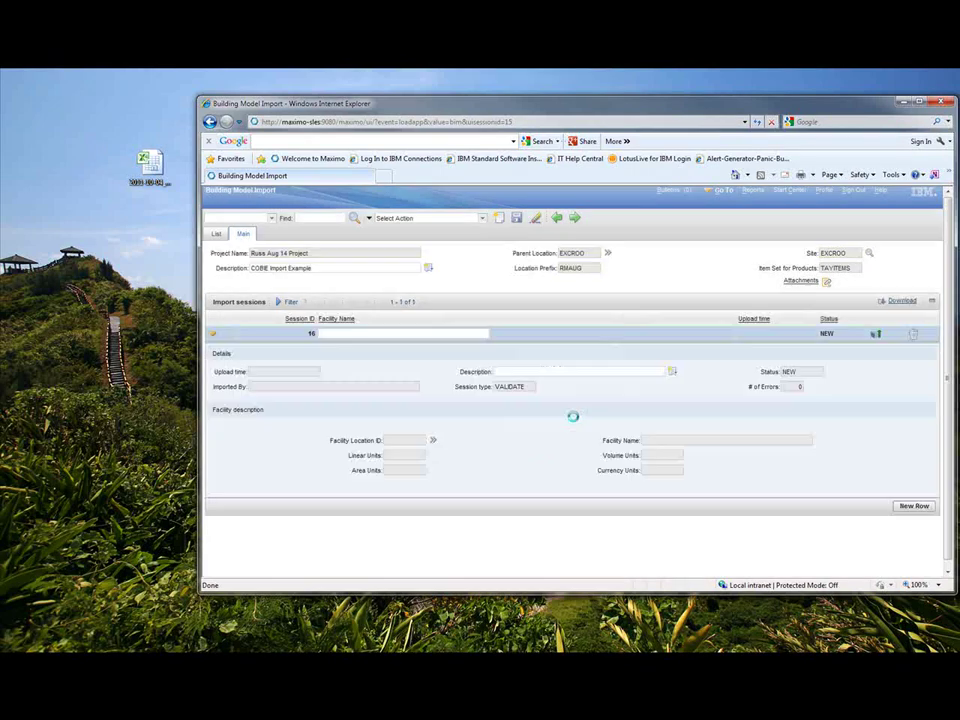
{"action": "left_click", "coordinate": [572, 416]}
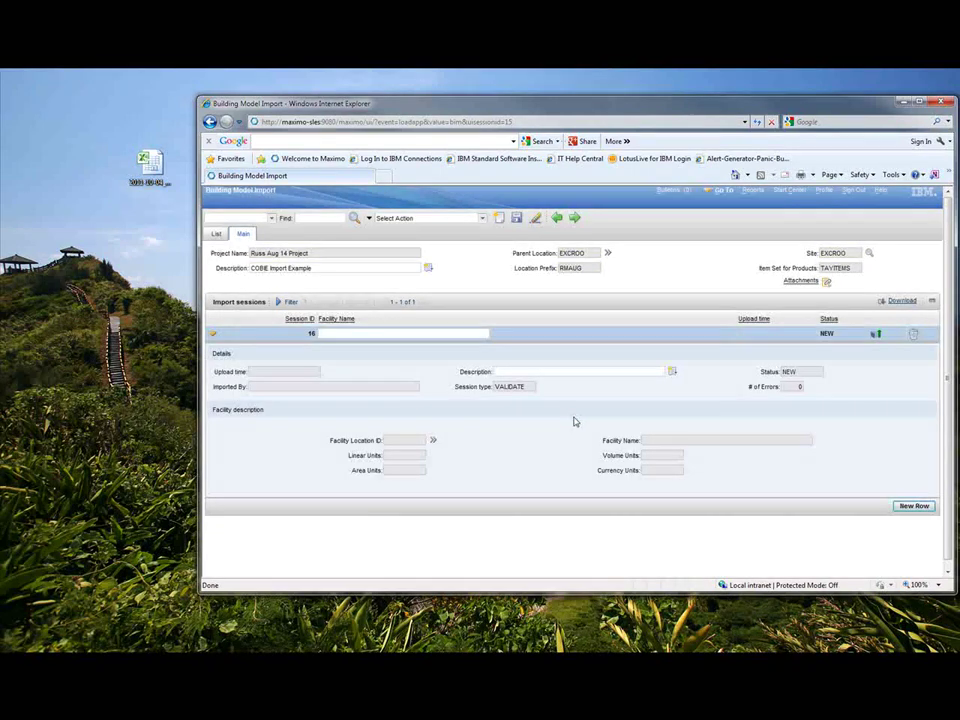
Save the project, open the session's COBie upload and choose 2011-10-04_Duplex-Dec2011COBieChallenge-v04.xlsx as its EXCEL file
{"action": "left_click", "coordinate": [874, 333]}
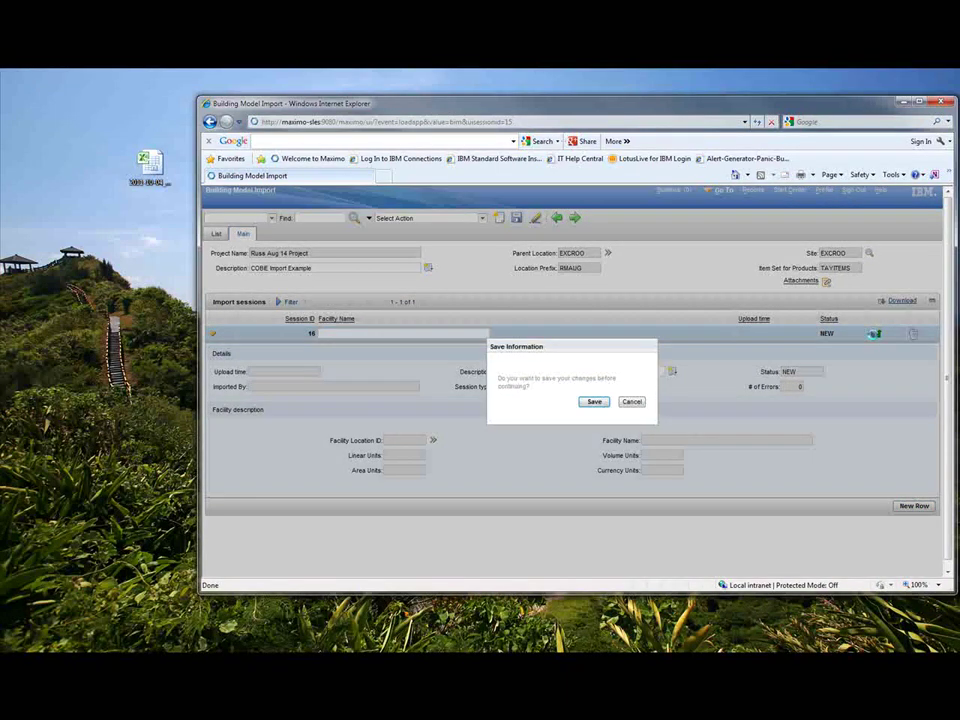
{"action": "left_click", "coordinate": [594, 401]}
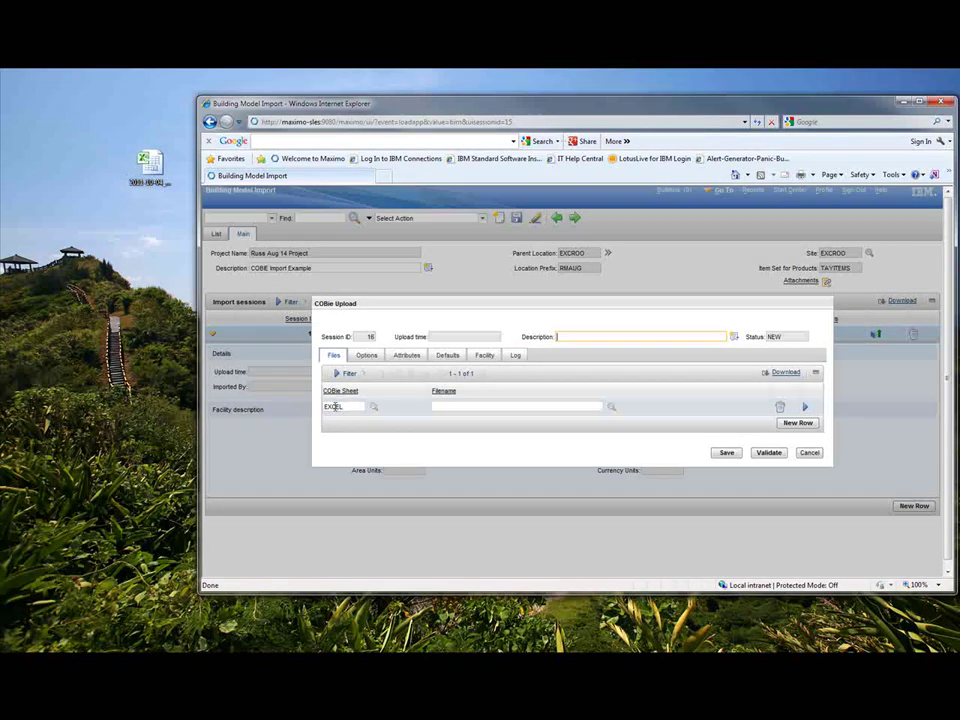
{"action": "left_click", "coordinate": [609, 407]}
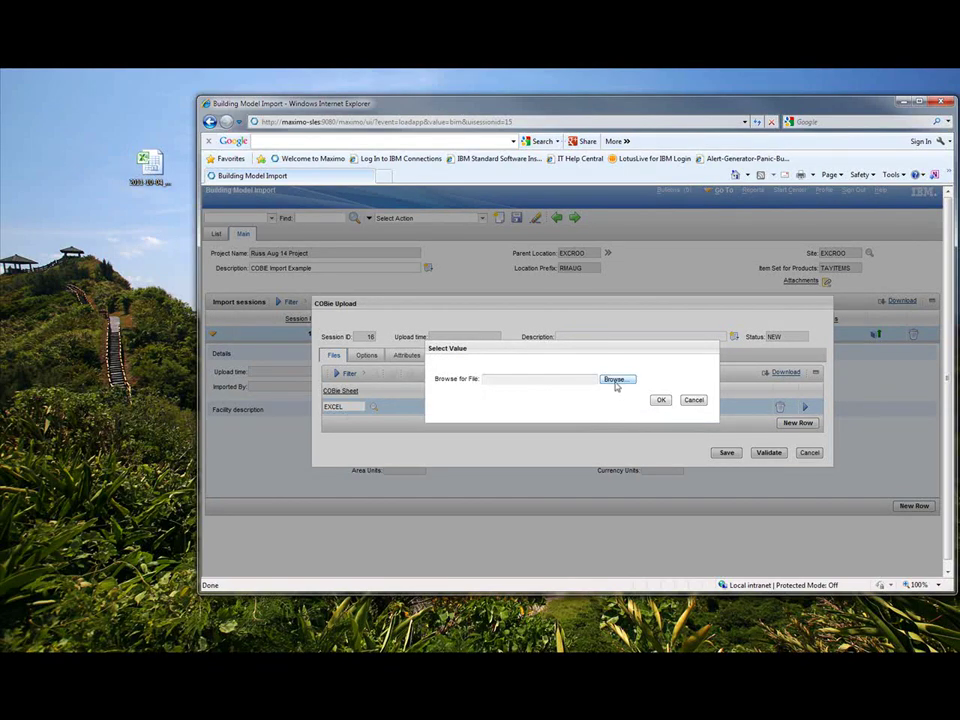
{"action": "left_click", "coordinate": [617, 379]}
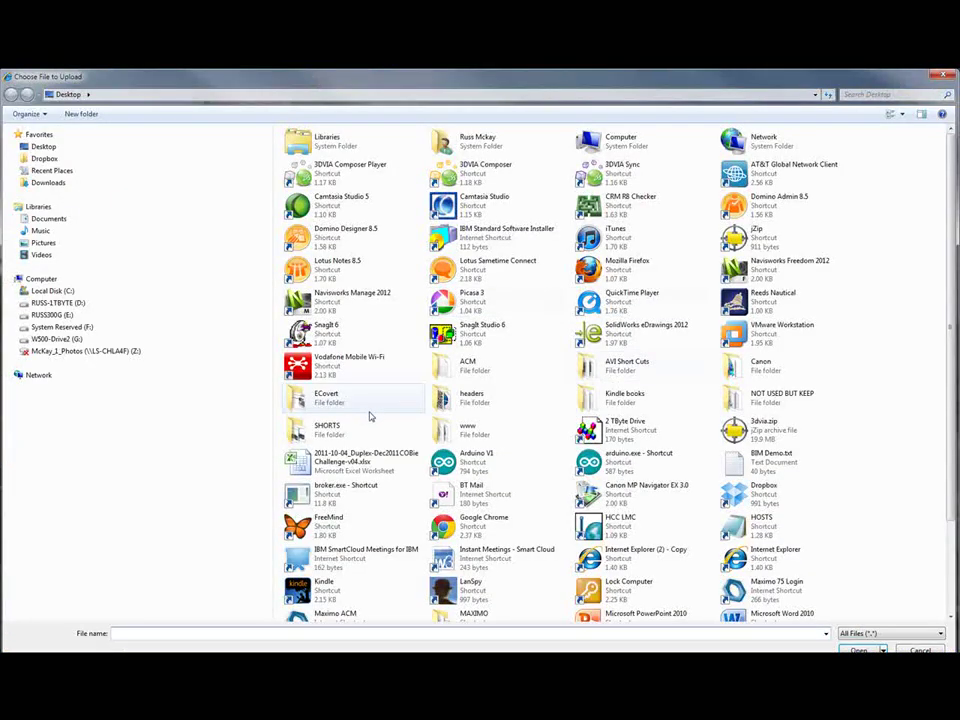
{"action": "double_click", "coordinate": [308, 462]}
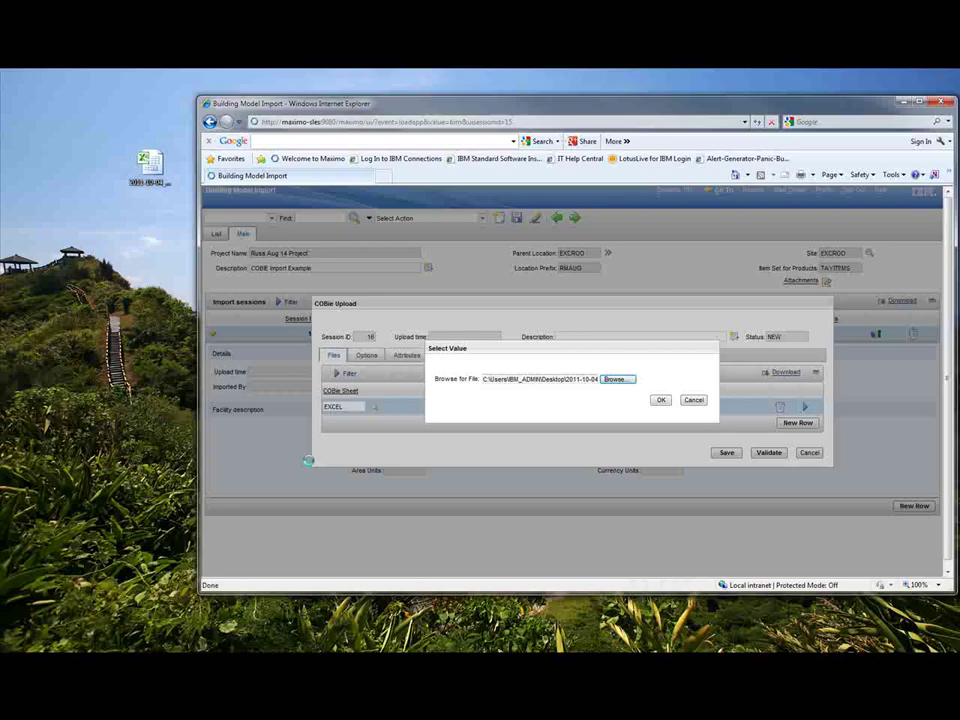
{"action": "left_click", "coordinate": [660, 400]}
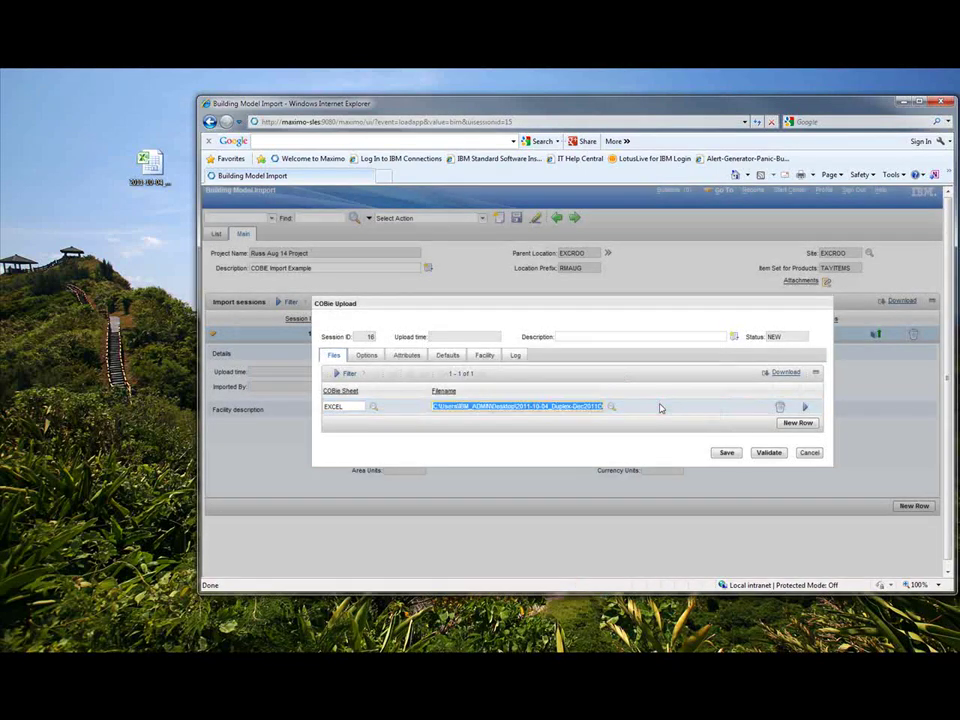
Review the COBie upload's options, attributes, defaults, facility details and log, and cancel the upload dialog
{"action": "left_click", "coordinate": [367, 355]}
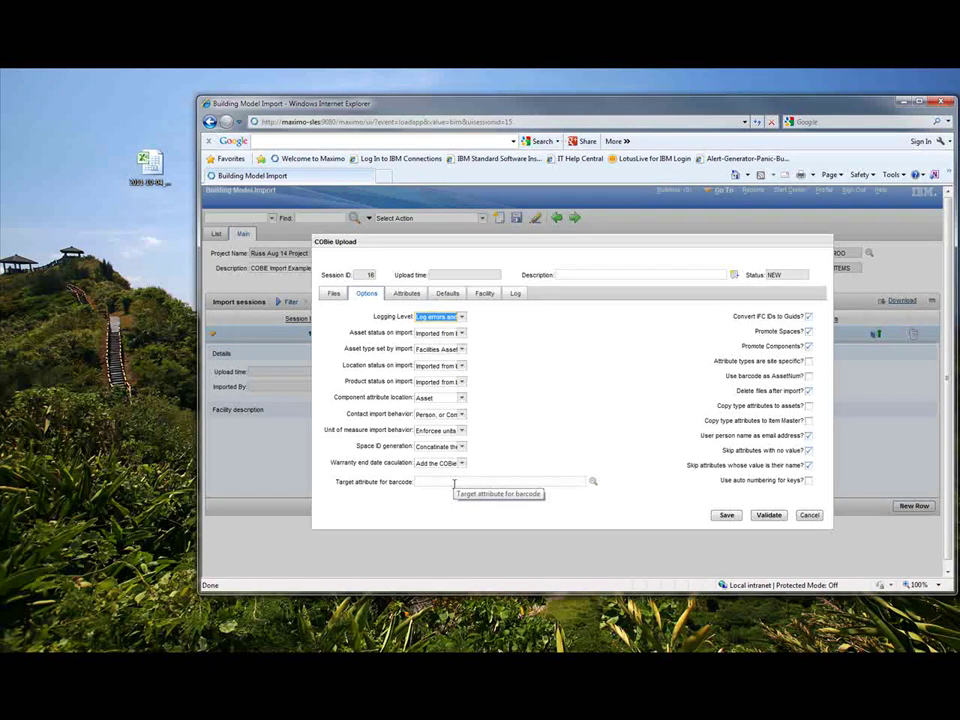
{"action": "left_click", "coordinate": [412, 298]}
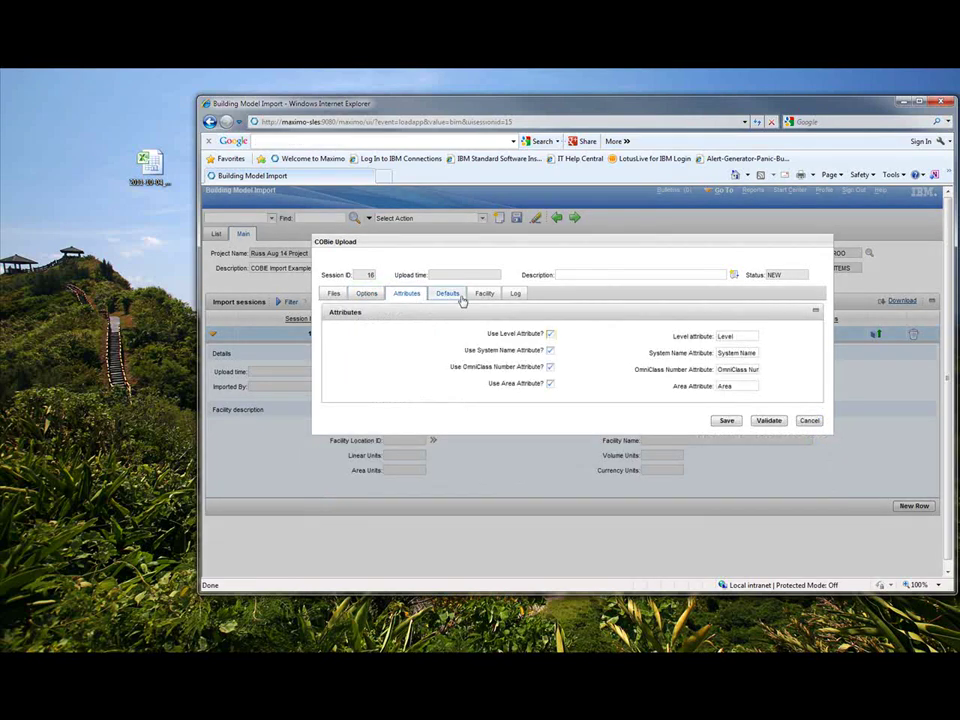
{"action": "left_click", "coordinate": [450, 298]}
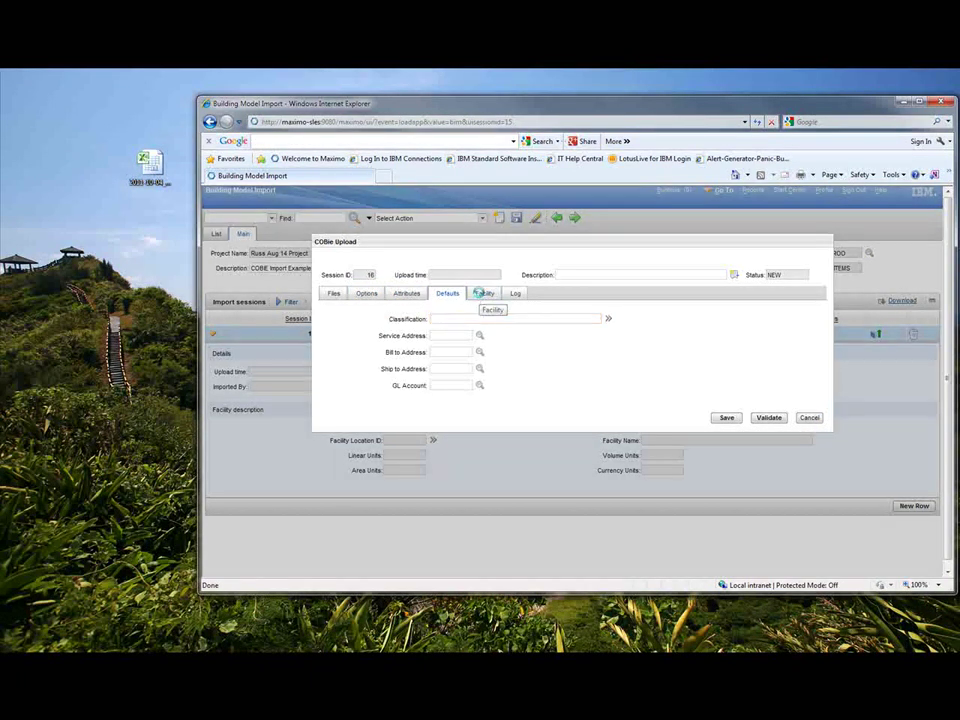
{"action": "left_click", "coordinate": [483, 295]}
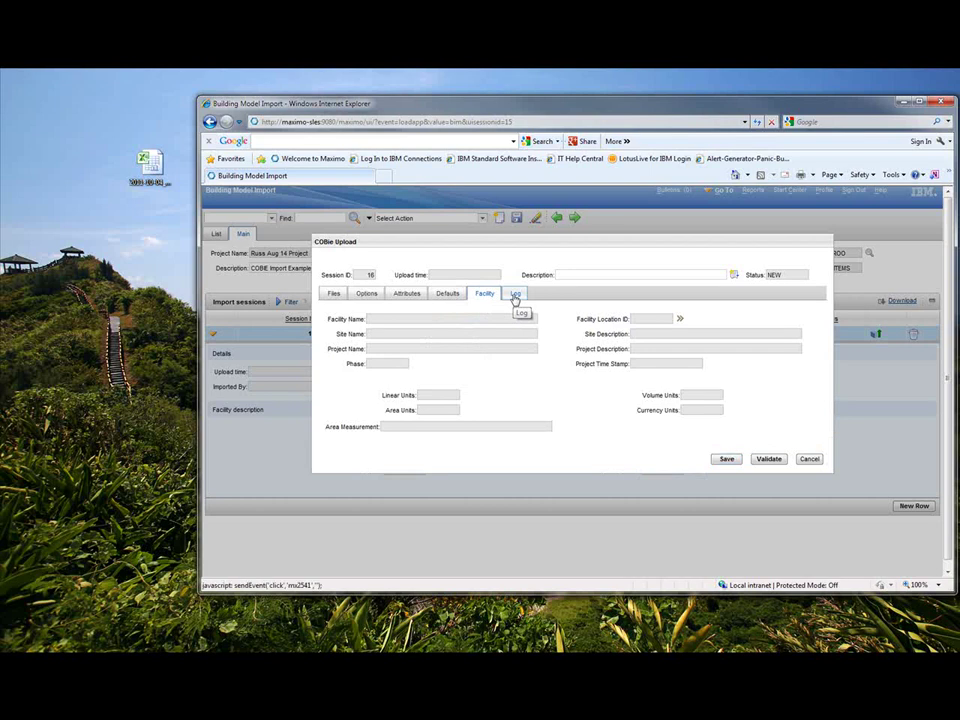
{"action": "left_click", "coordinate": [514, 297]}
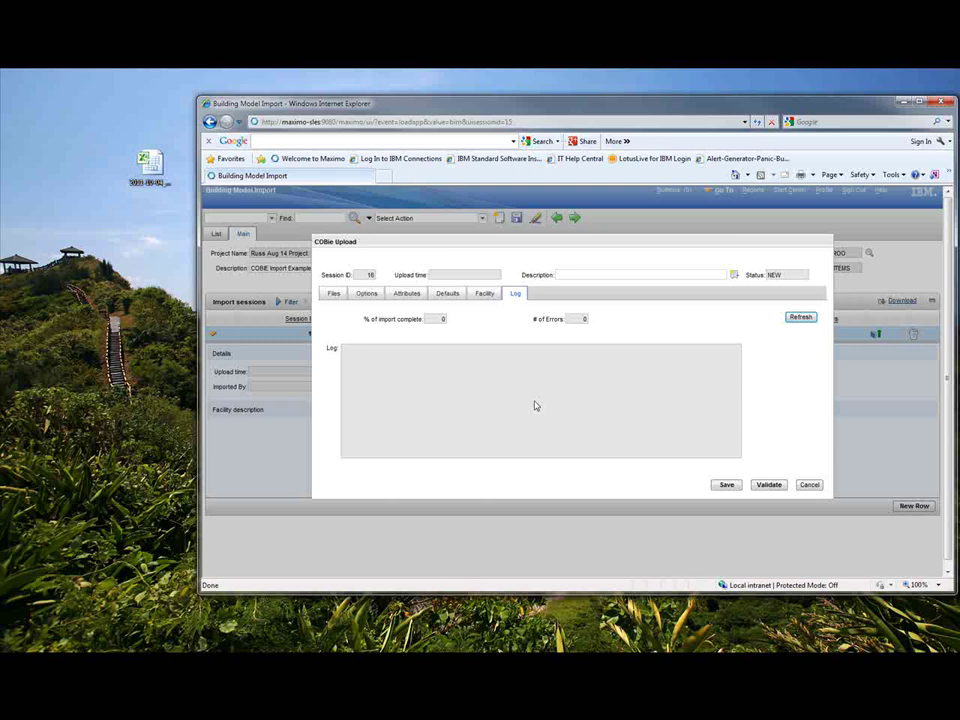
{"action": "left_click", "coordinate": [767, 487]}
{"action": "left_click", "coordinate": [808, 488]}
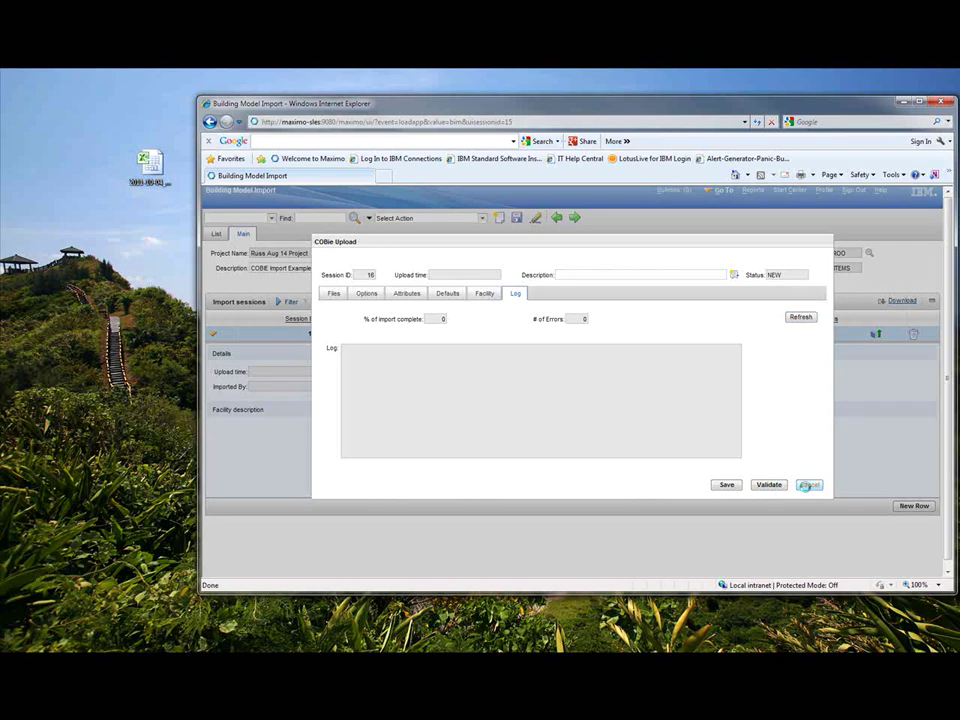